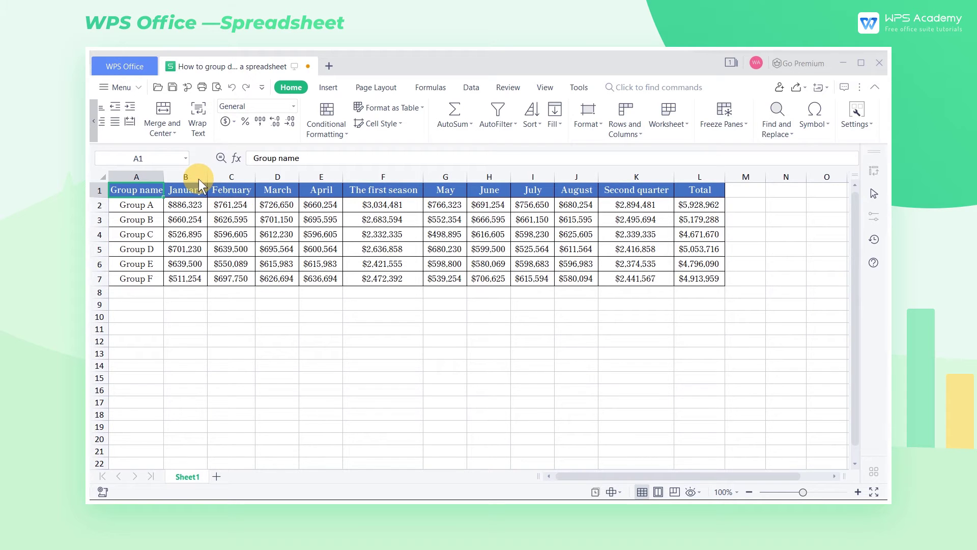
Group columns B:K (January through Second quarter) into one outline level.
{"action": "left_click_drag", "start_coordinate": [185, 177], "coordinate": [640, 199]}
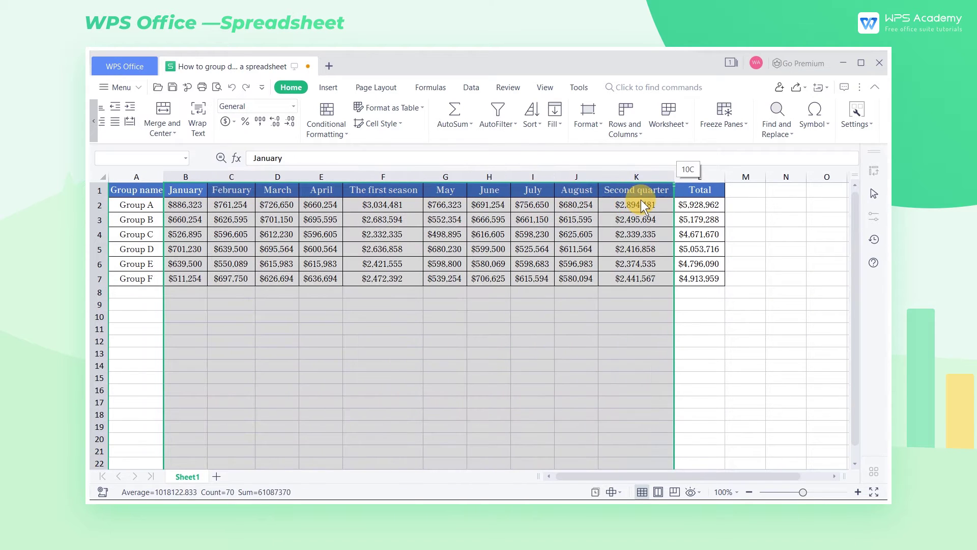
{"action": "left_click", "coordinate": [470, 87]}
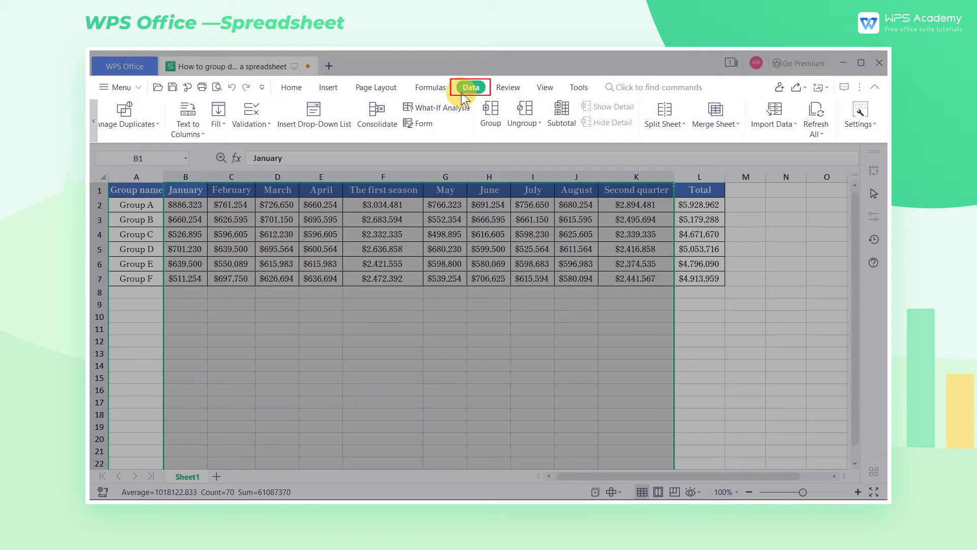
{"action": "left_click", "coordinate": [494, 113]}
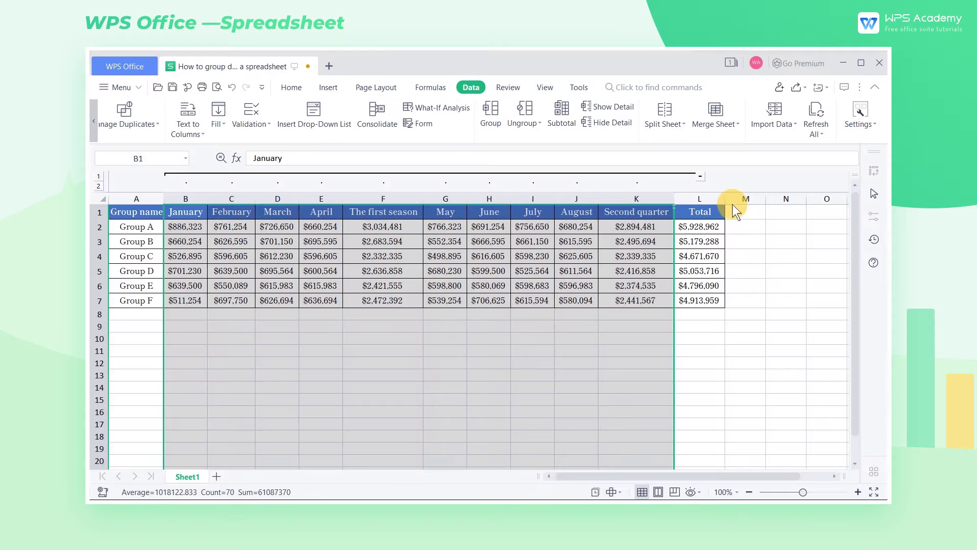
{"action": "left_click", "coordinate": [736, 212]}
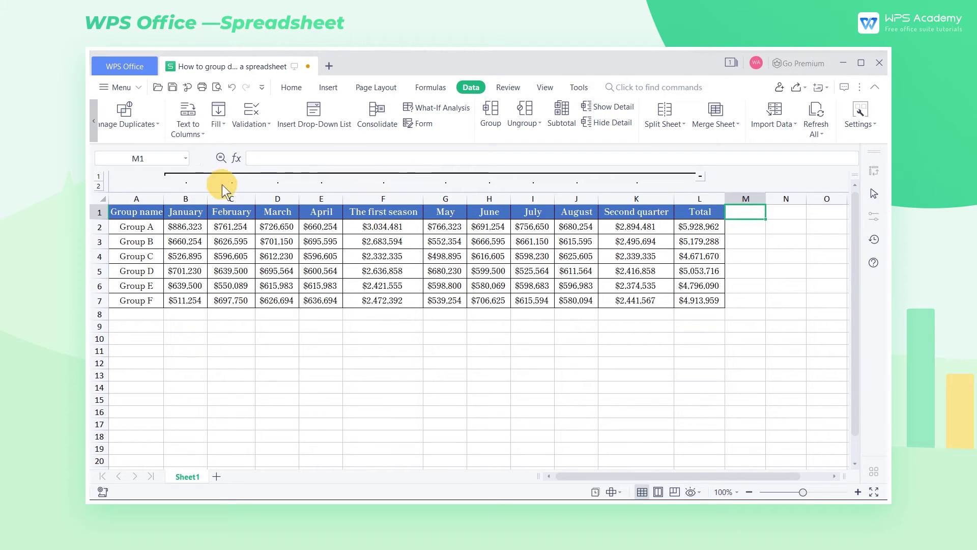
Group January–April (B:E) and May–August (G:J) as inner column levels.
{"action": "left_click_drag", "start_coordinate": [185, 199], "coordinate": [321, 198]}
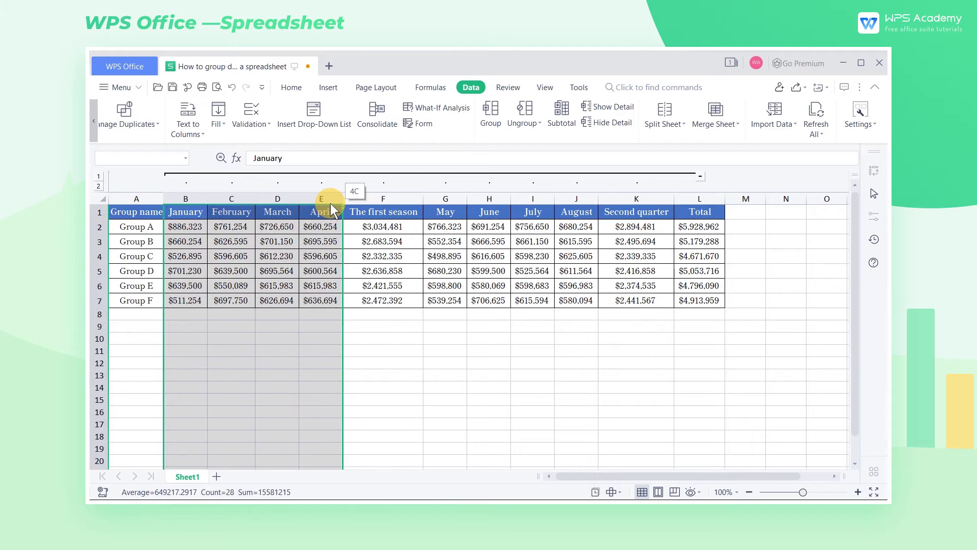
{"action": "left_click", "coordinate": [488, 113]}
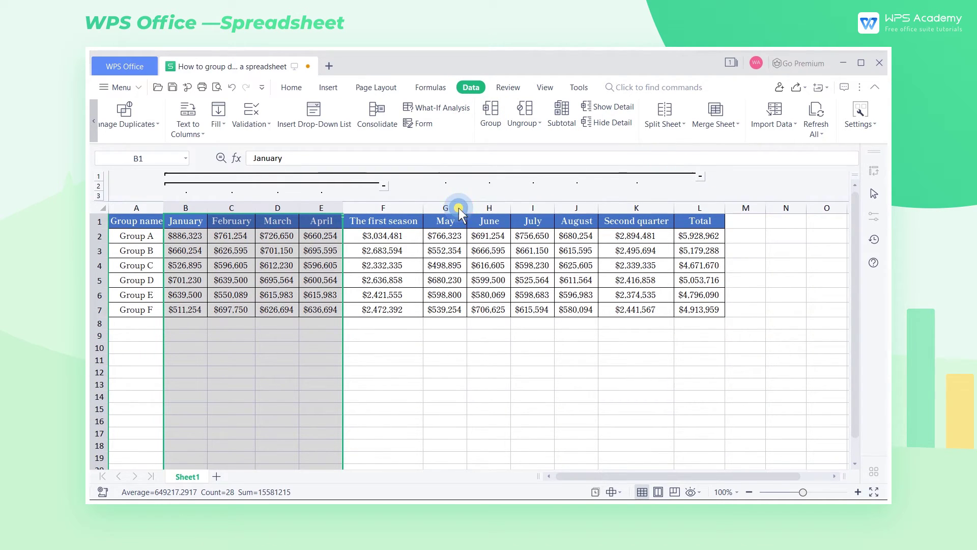
{"action": "left_click_drag", "start_coordinate": [445, 207], "coordinate": [573, 209]}
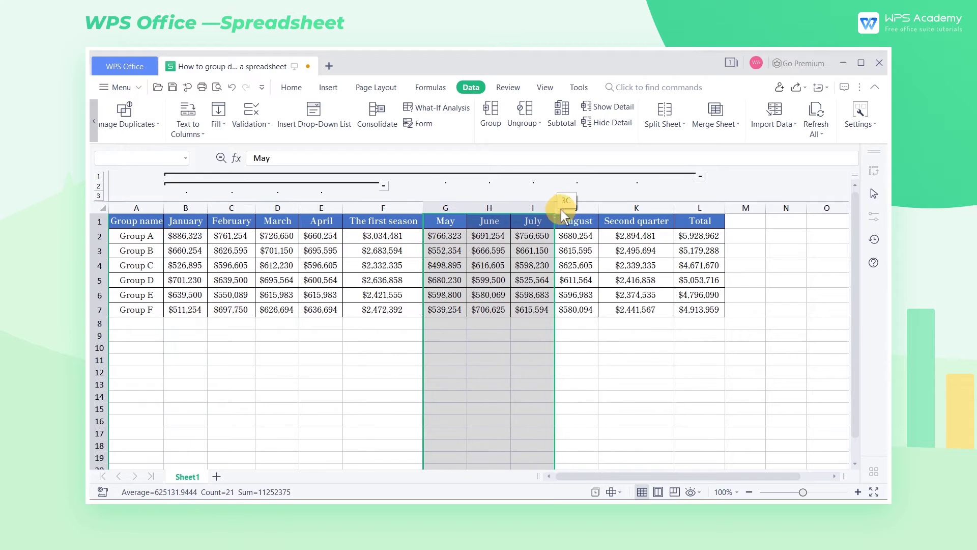
{"action": "left_click", "coordinate": [494, 122]}
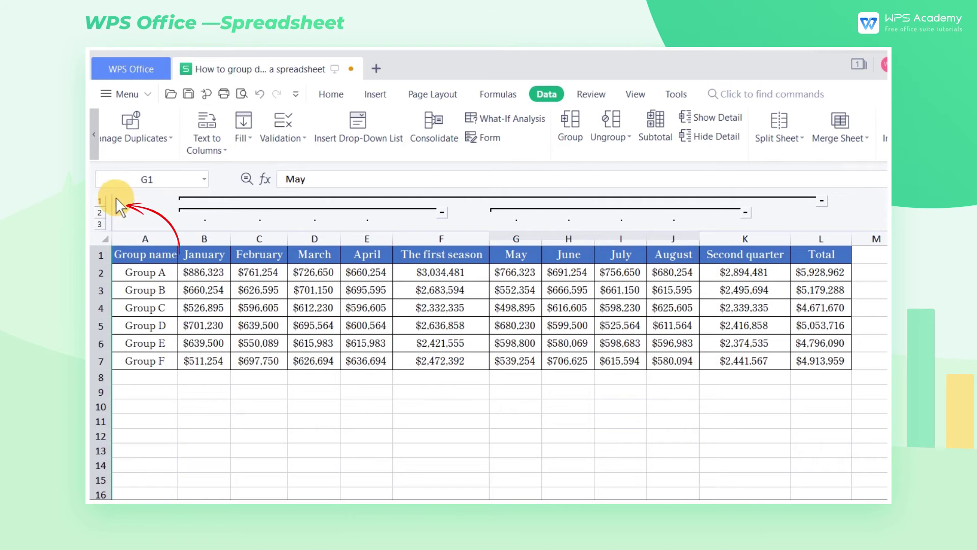
{"action": "left_click", "coordinate": [100, 202]}
{"action": "left_click", "coordinate": [100, 214]}
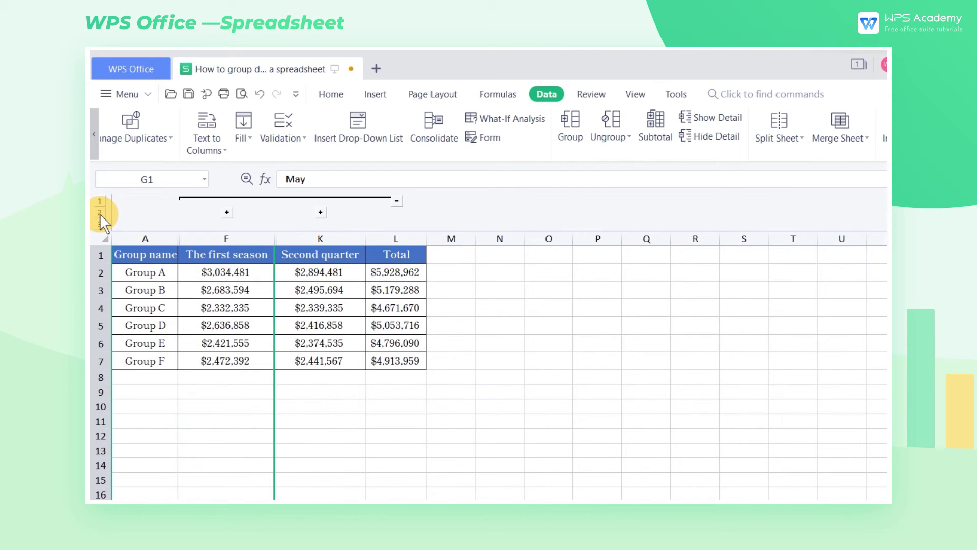
{"action": "left_click", "coordinate": [98, 222]}
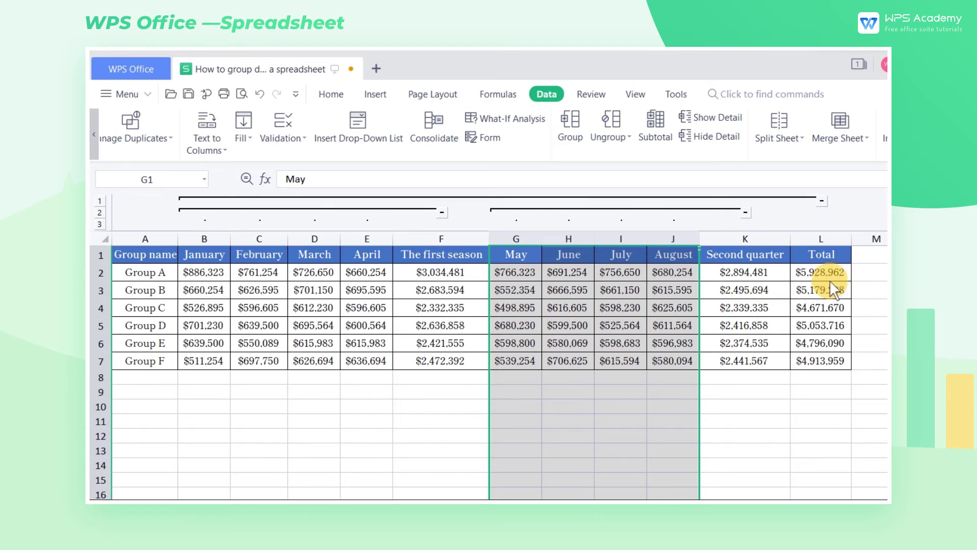
{"action": "left_click", "coordinate": [875, 254]}
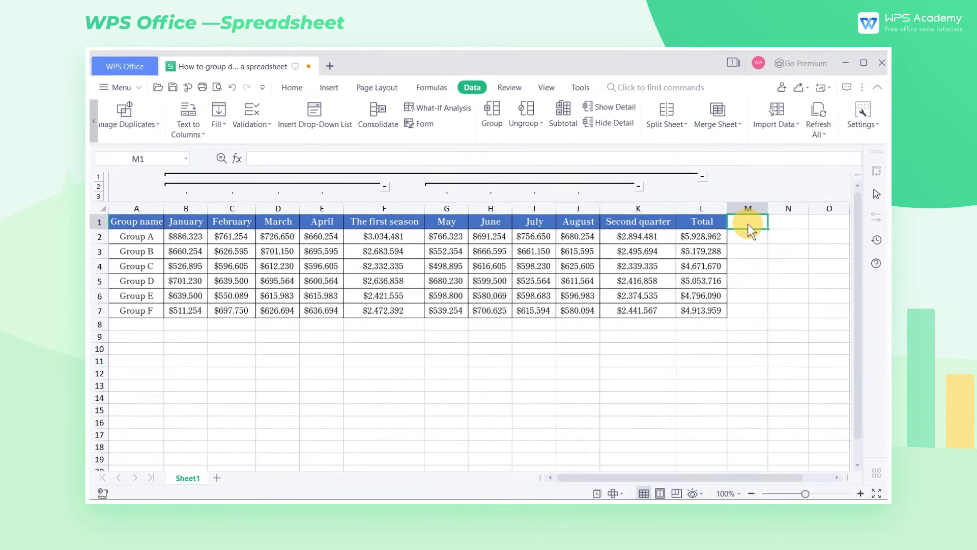
{"action": "left_click_drag", "start_coordinate": [636, 208], "coordinate": [445, 207]}
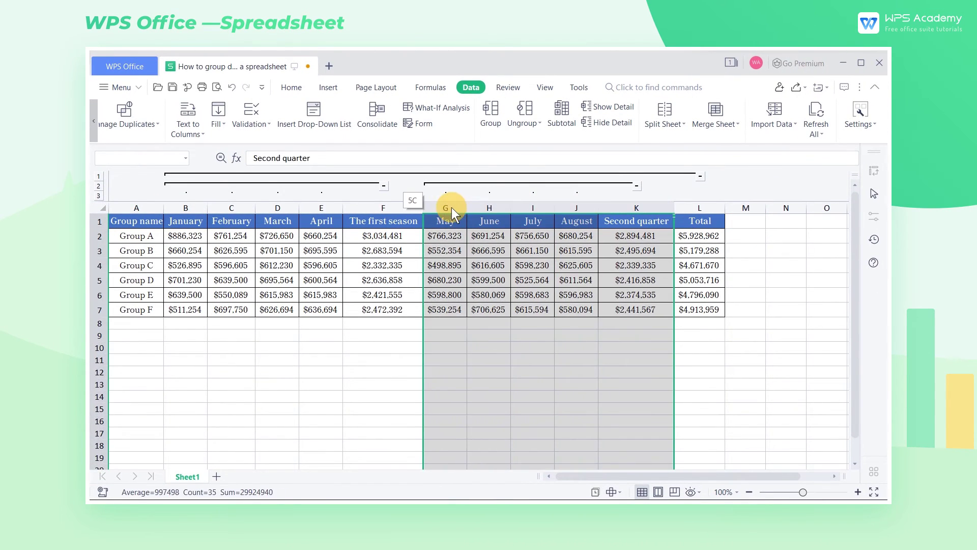
{"action": "left_click", "coordinate": [610, 123]}
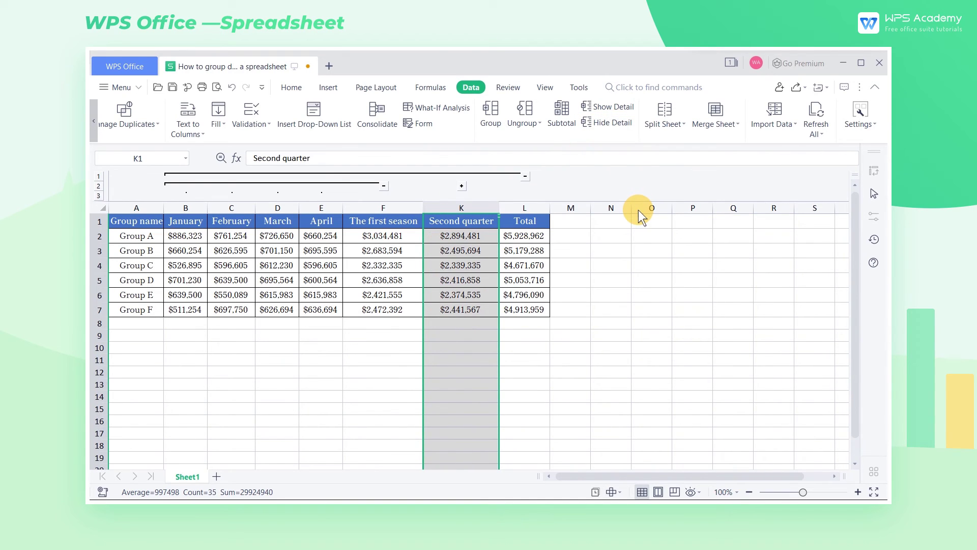
{"action": "left_click", "coordinate": [608, 108]}
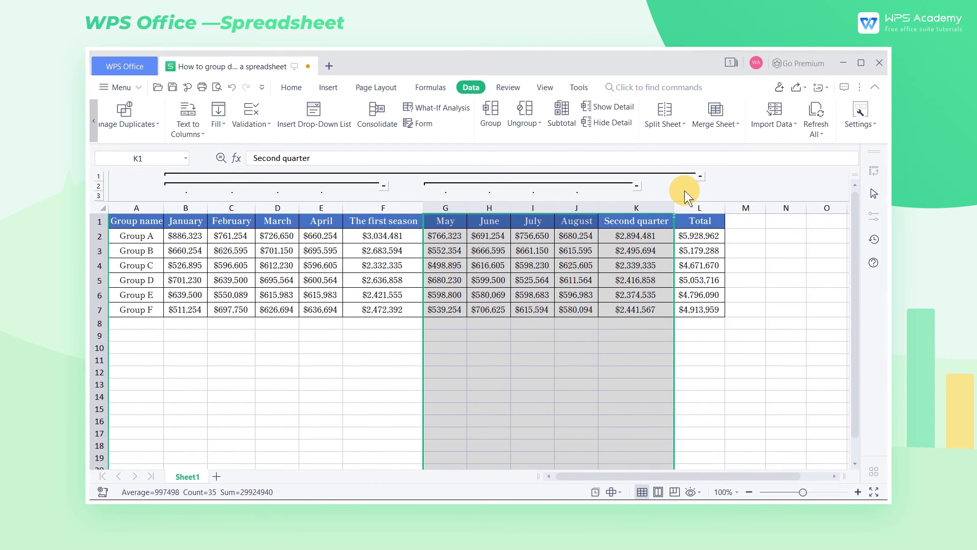
{"action": "left_click", "coordinate": [636, 186]}
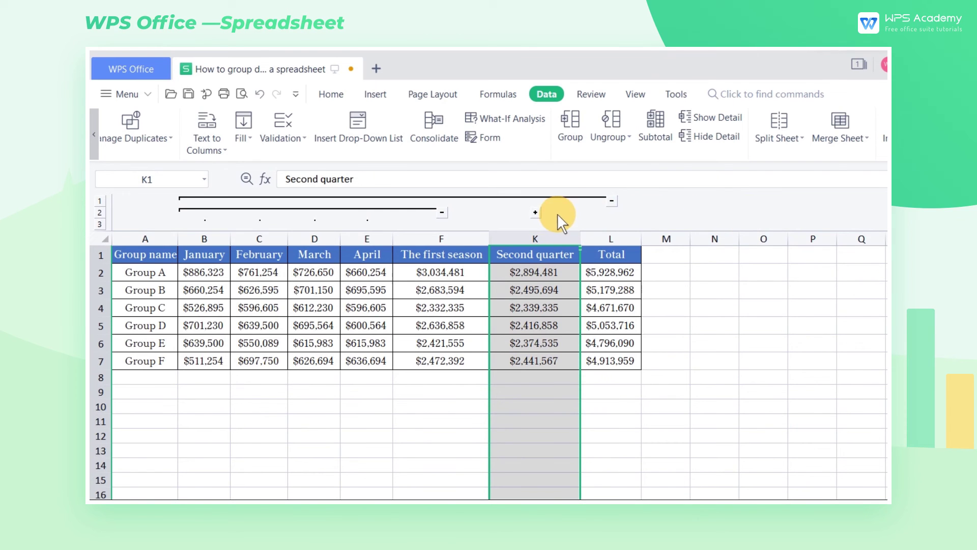
{"action": "left_click", "coordinate": [535, 213]}
Re-expand May–August, then ungroup columns G:K (May through Second quarter) one level.
{"action": "left_click", "coordinate": [868, 250]}
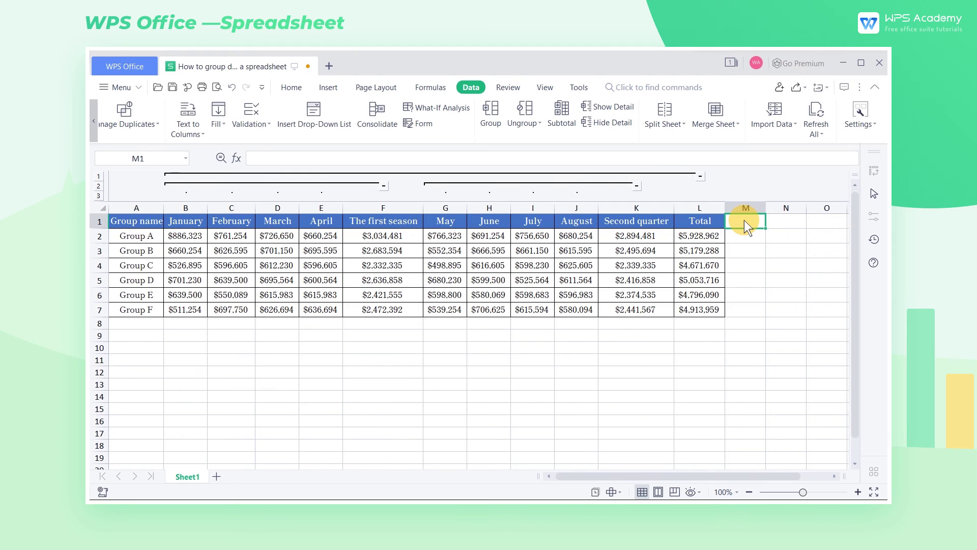
{"action": "left_click_drag", "start_coordinate": [636, 208], "coordinate": [449, 205]}
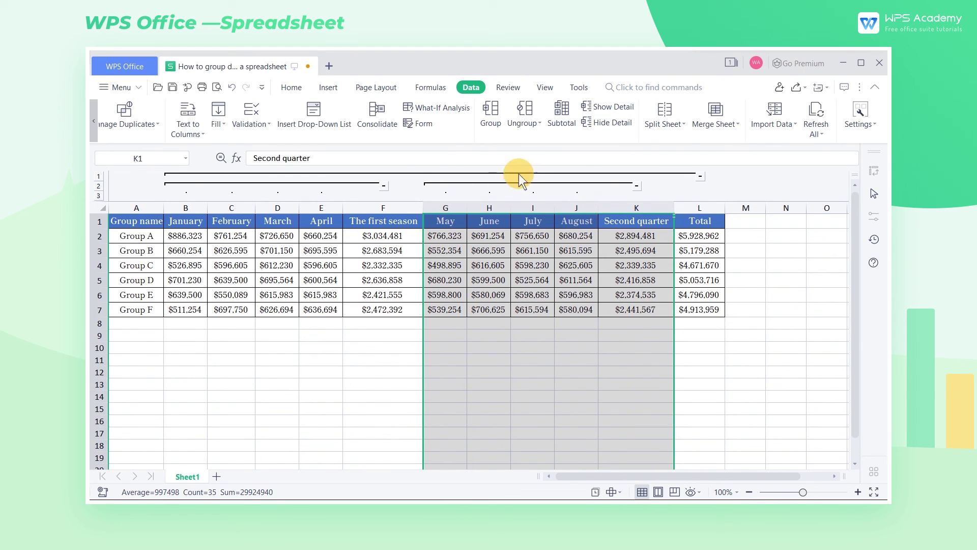
{"action": "left_click", "coordinate": [525, 124]}
{"action": "left_click", "coordinate": [604, 138]}
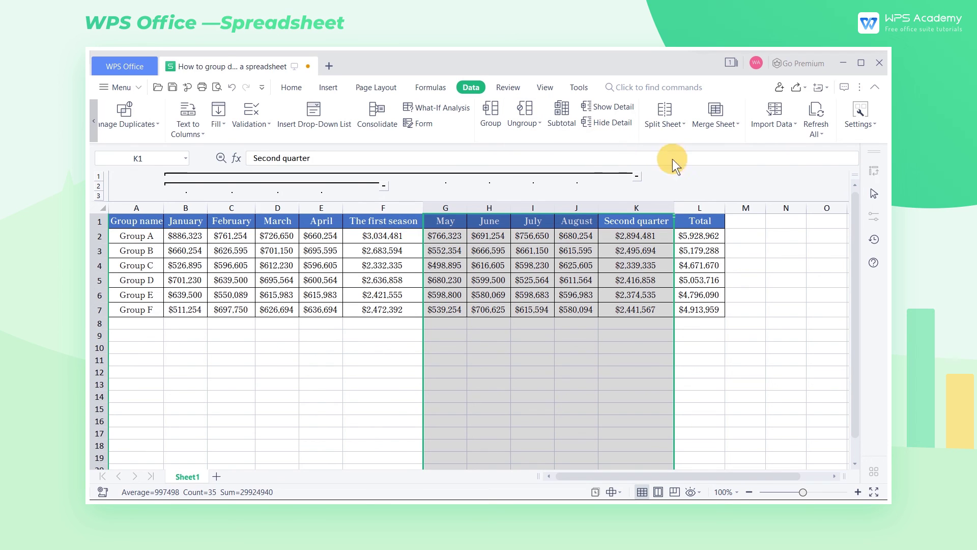